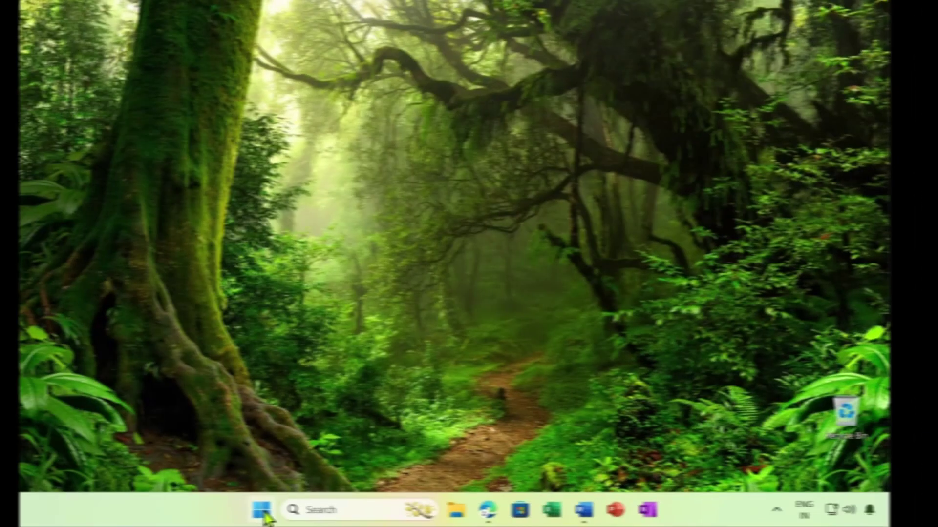
Turn on clipboard history in the Windows system settings, then close Settings
{"action": "left_click", "coordinate": [278, 513]}
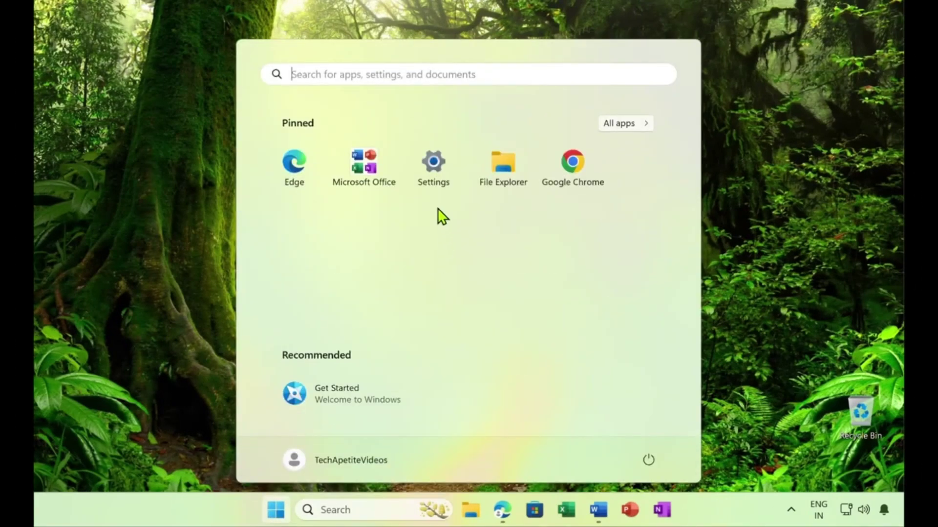
{"action": "left_click", "coordinate": [438, 179]}
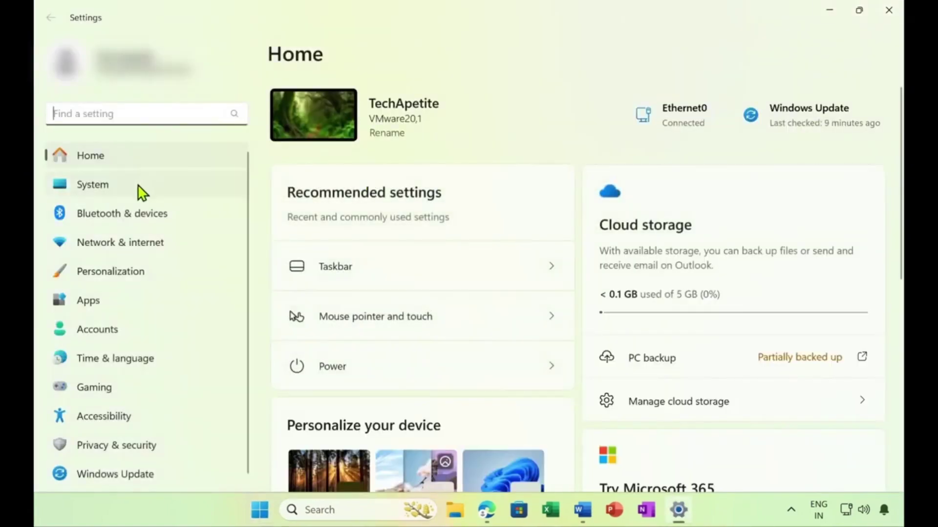
{"action": "left_click", "coordinate": [139, 188]}
{"action": "scroll", "coordinate": [381, 266], "scroll_direction": "down", "scroll_amount": 10}
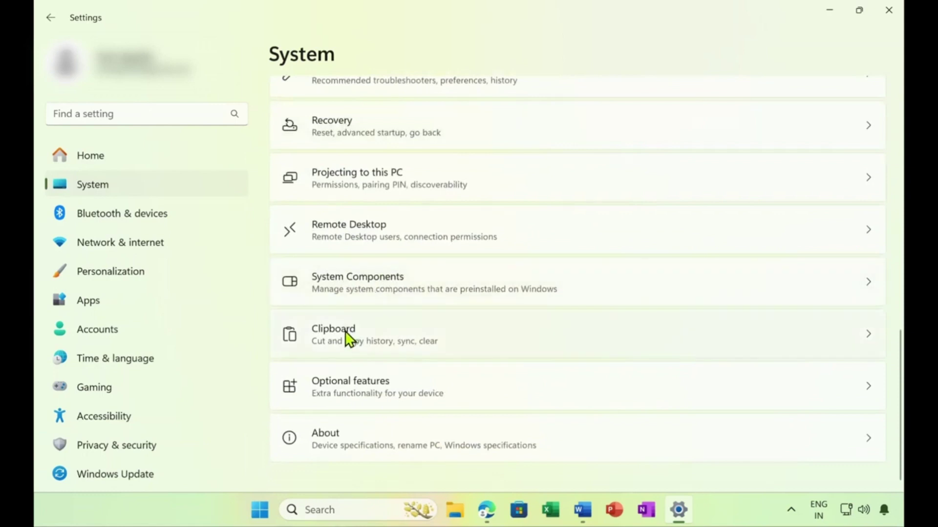
{"action": "left_click", "coordinate": [474, 346]}
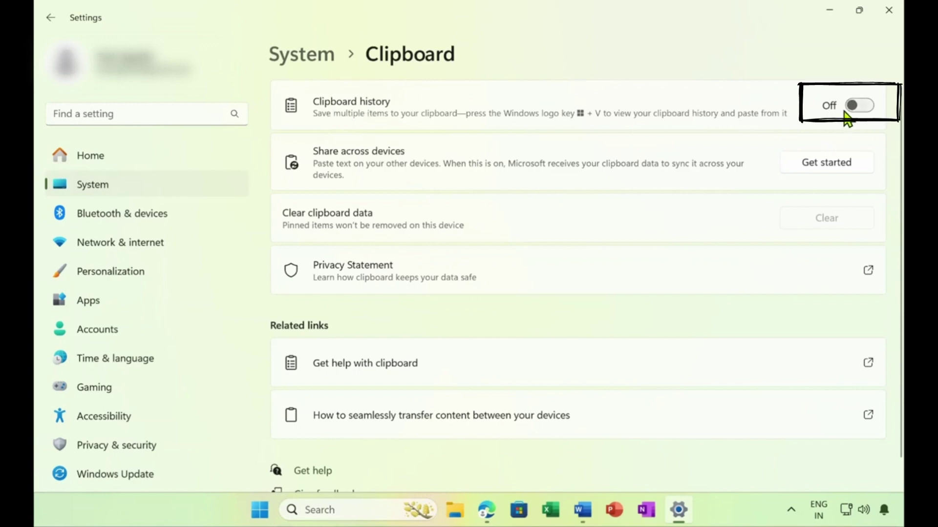
{"action": "left_click", "coordinate": [860, 106]}
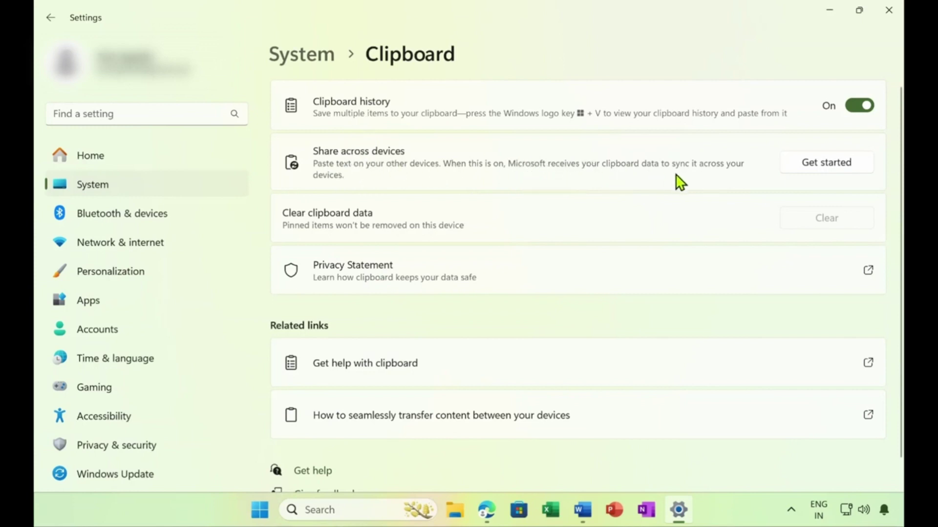
{"action": "left_click", "coordinate": [799, 170]}
{"action": "left_click", "coordinate": [888, 11]}
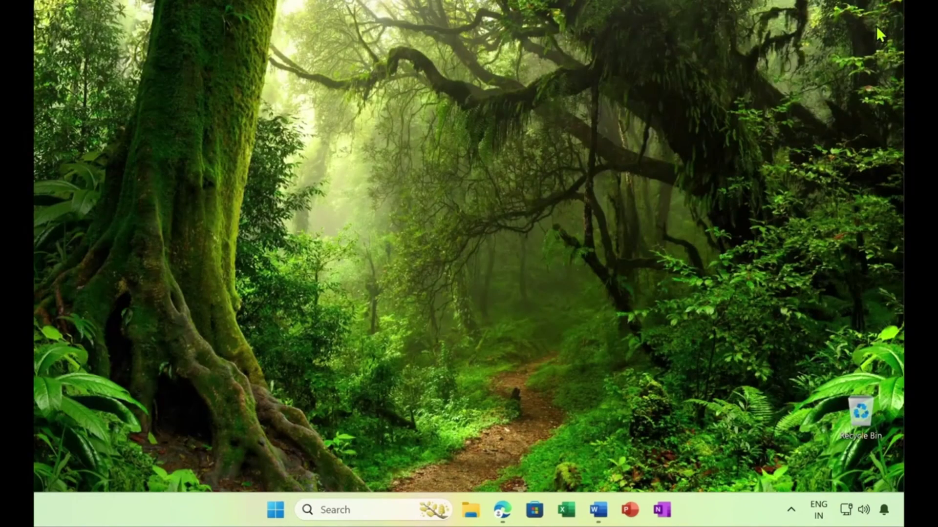
Switch to Edge and copy the first and second intro paragraphs of the Microsoft Word Wikipedia article separately
{"action": "left_click", "coordinate": [503, 506]}
{"action": "scroll", "coordinate": [459, 303], "scroll_direction": "up", "scroll_amount": 5}
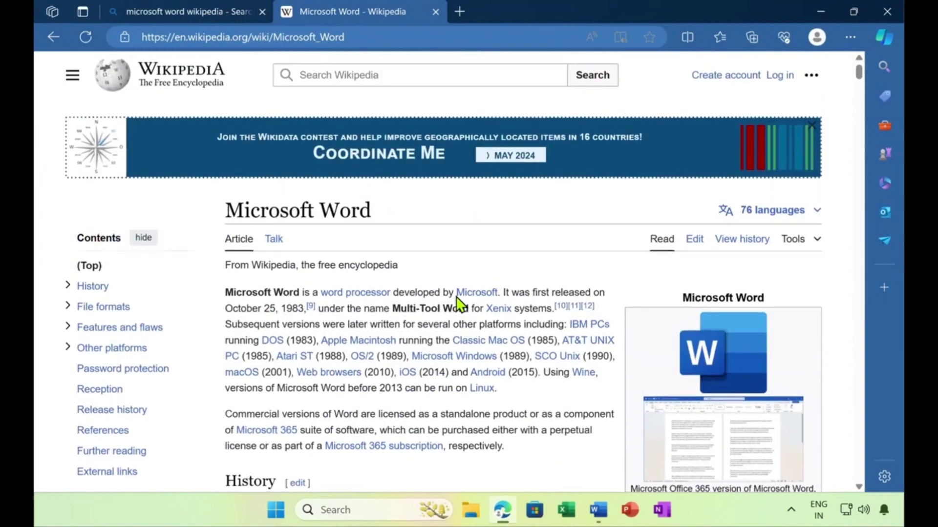
{"action": "scroll", "coordinate": [459, 304], "scroll_direction": "down", "scroll_amount": 2}
{"action": "scroll", "coordinate": [459, 304], "scroll_direction": "up", "scroll_amount": 1}
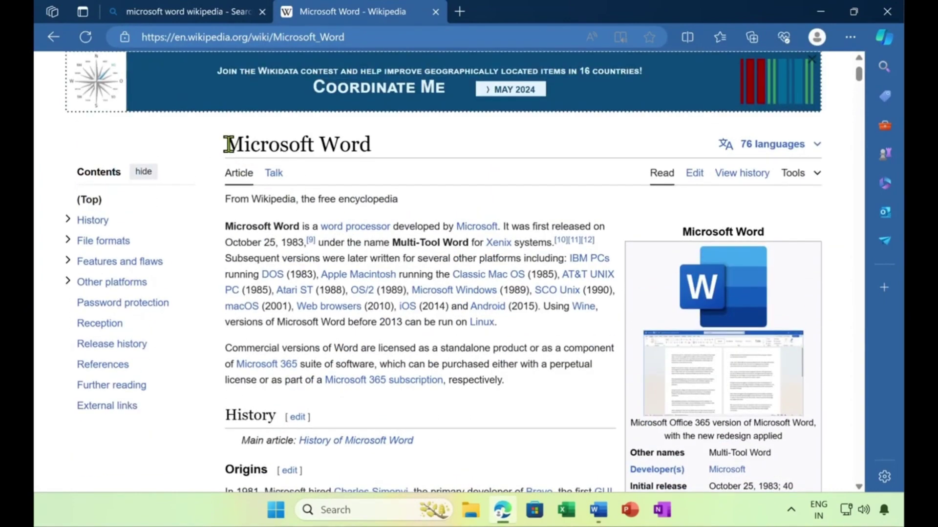
{"action": "left_click_drag", "start_coordinate": [225, 226], "coordinate": [503, 330]}
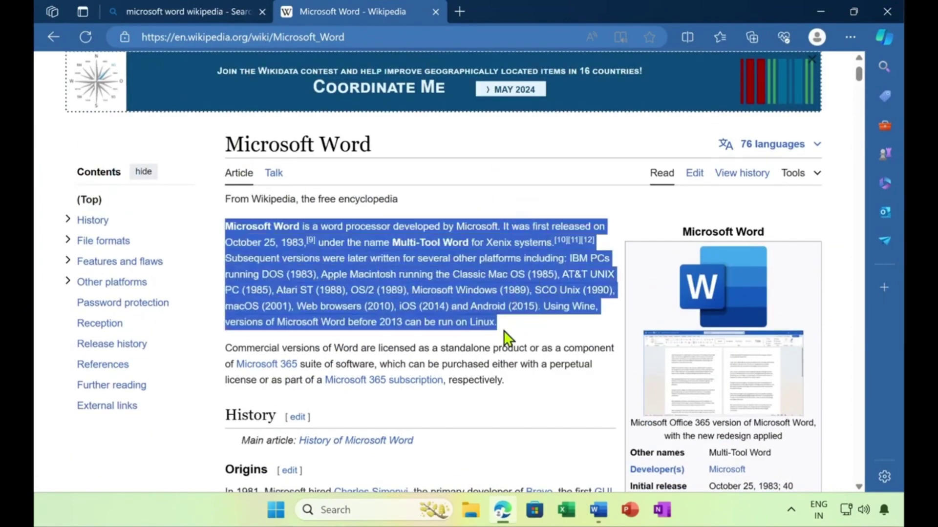
{"action": "left_click_drag", "start_coordinate": [225, 348], "coordinate": [505, 381]}
{"action": "key", "text": "ctrl+c"}
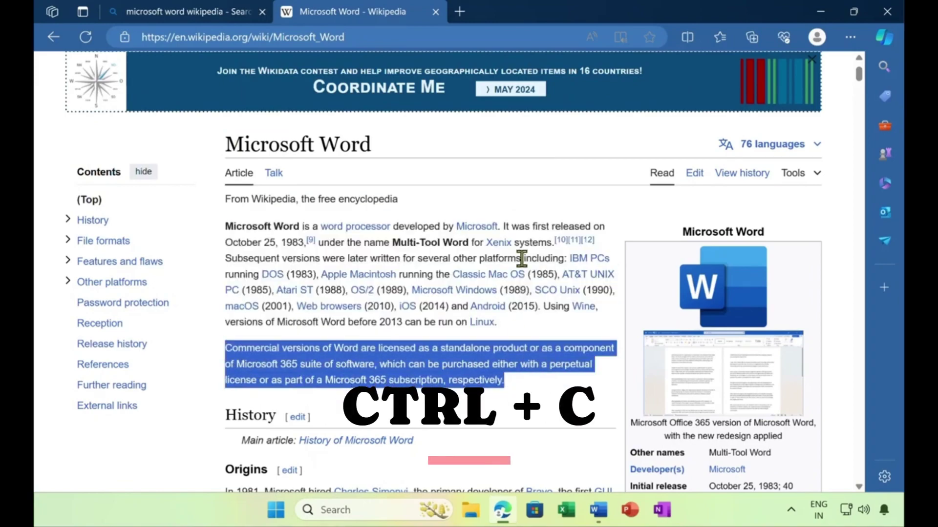
Copy the Microsoft Word (2007) screenshot image from the Word for Windows section and minimize the browser
{"action": "scroll", "coordinate": [522, 258], "scroll_direction": "down", "scroll_amount": 15}
{"action": "scroll", "coordinate": [521, 258], "scroll_direction": "down", "scroll_amount": 15}
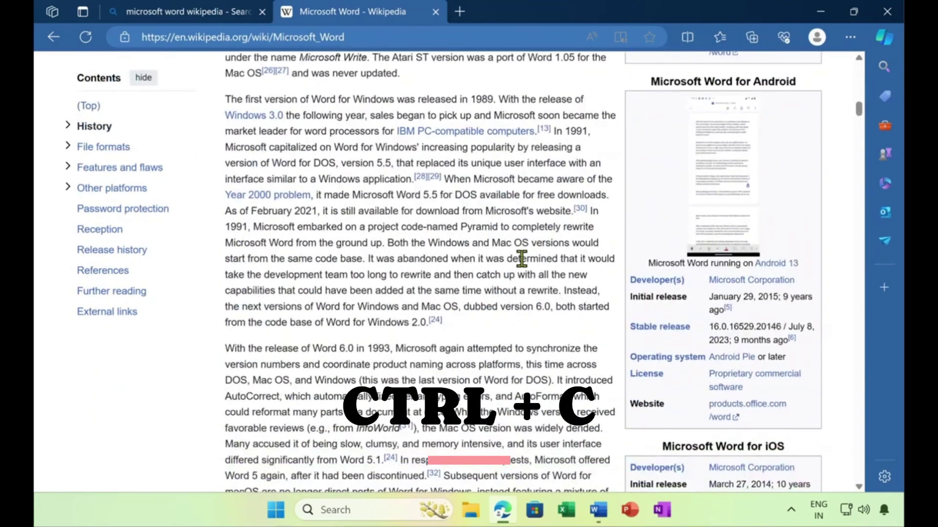
{"action": "right_click", "coordinate": [705, 361]}
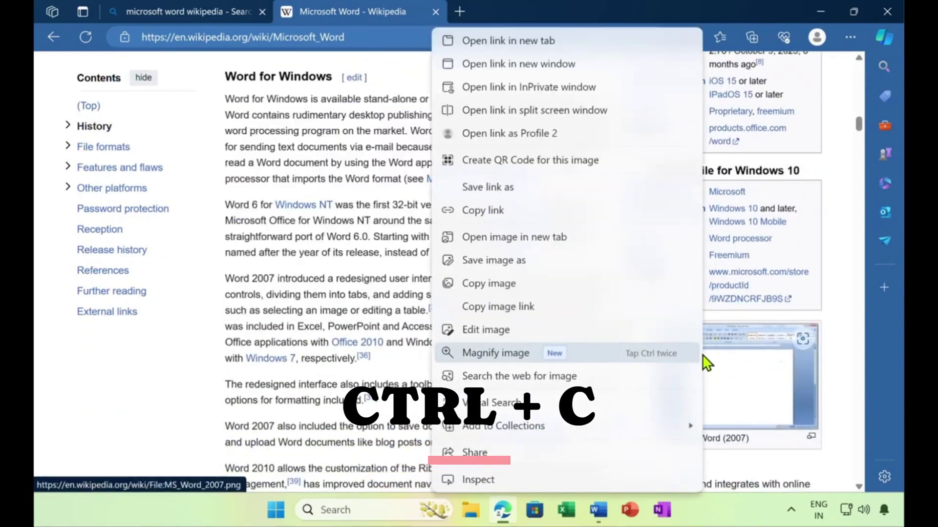
{"action": "left_click", "coordinate": [535, 286]}
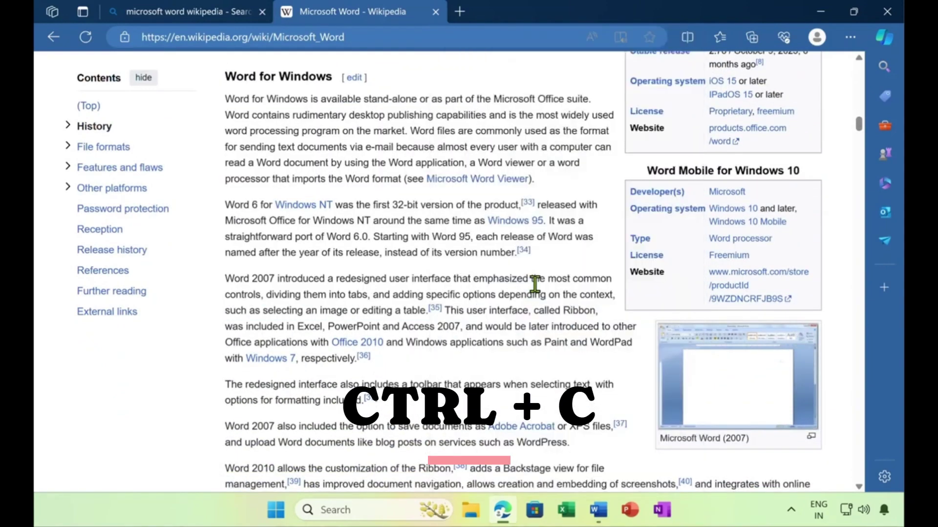
{"action": "scroll", "coordinate": [345, 161], "scroll_direction": "up", "scroll_amount": 3}
{"action": "scroll", "coordinate": [345, 162], "scroll_direction": "up", "scroll_amount": 12}
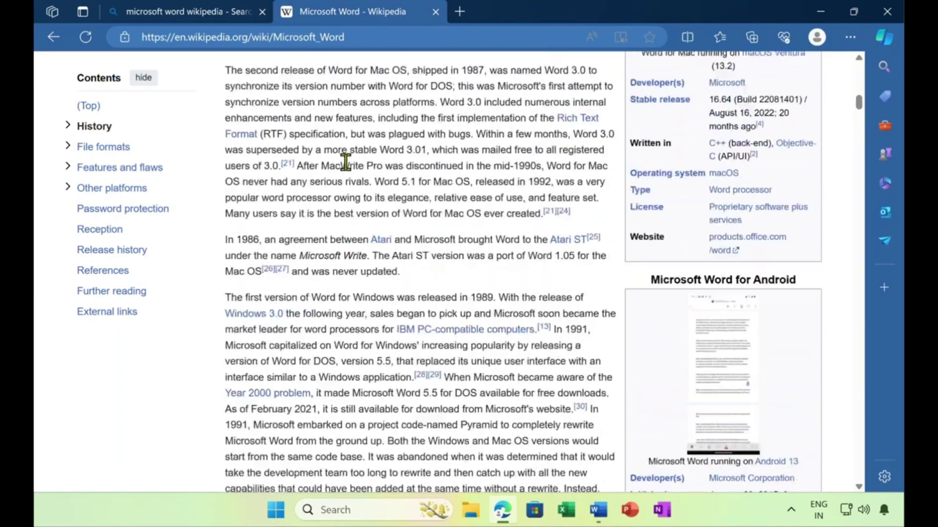
{"action": "scroll", "coordinate": [345, 163], "scroll_direction": "down", "scroll_amount": 5}
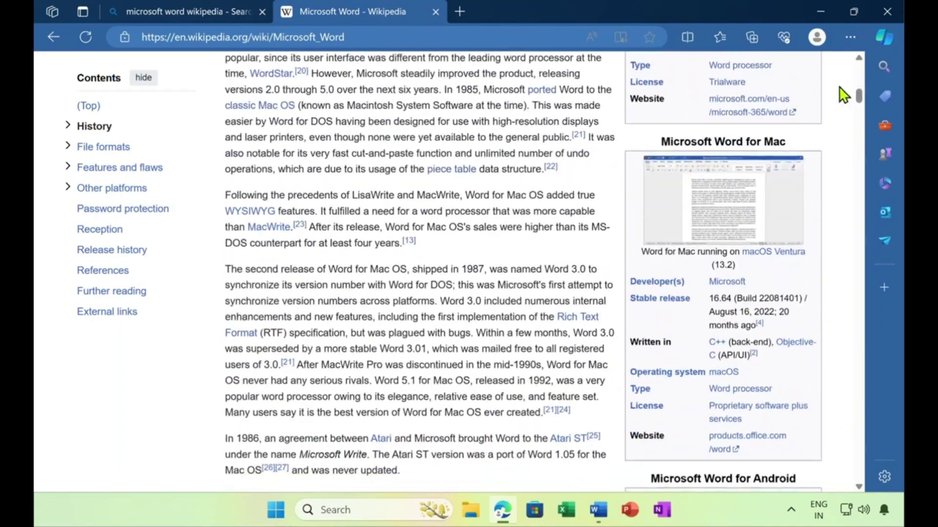
{"action": "left_click", "coordinate": [823, 13]}
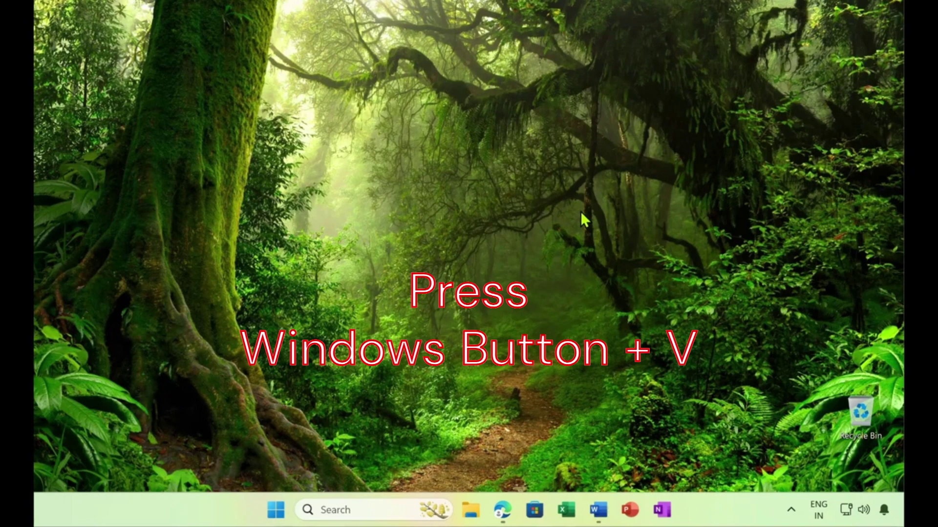
Switch to the blank Word document, paste the copied screenshot from clipboard history, and place the cursor on a new line below it
{"action": "key", "text": "super+v"}
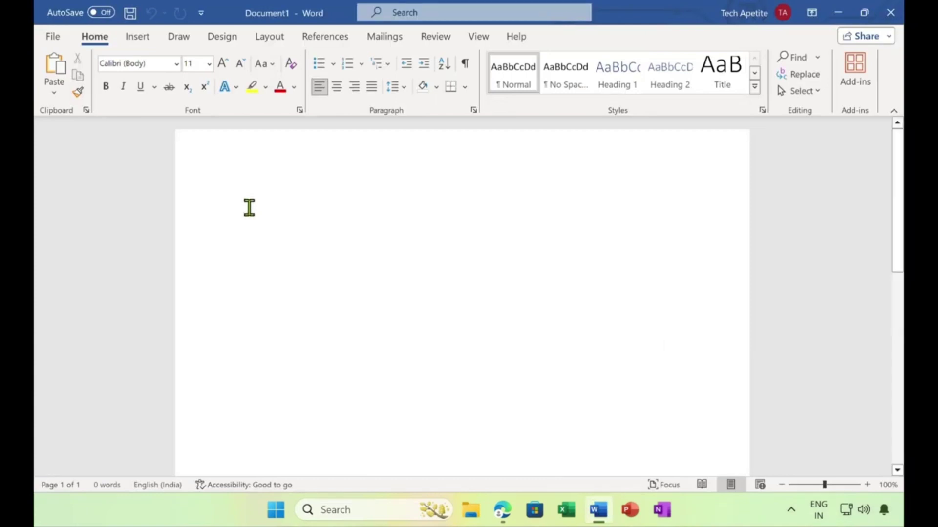
{"action": "key", "text": "super+v"}
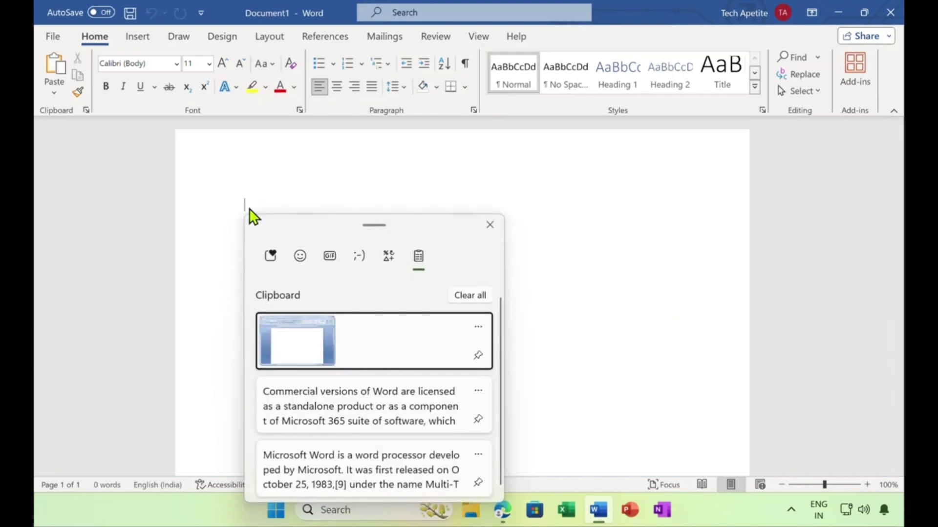
{"action": "left_click", "coordinate": [316, 348]}
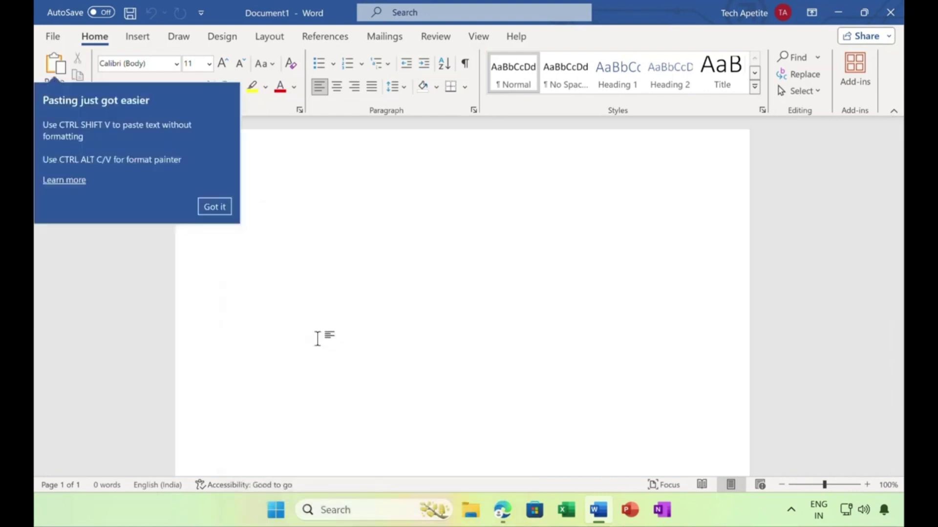
{"action": "left_click", "coordinate": [356, 251]}
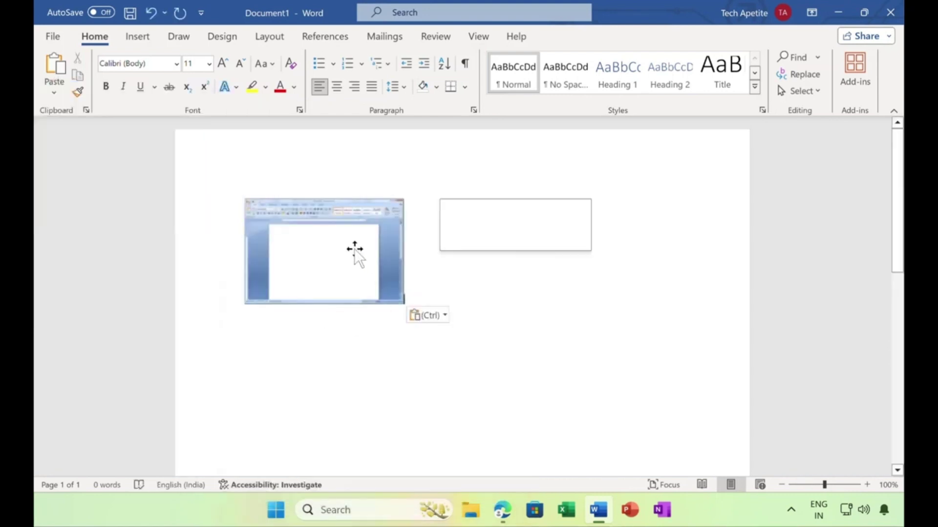
{"action": "left_click", "coordinate": [513, 335]}
{"action": "key", "text": "alt+Tab"}
{"action": "key", "text": "alt+Tab"}
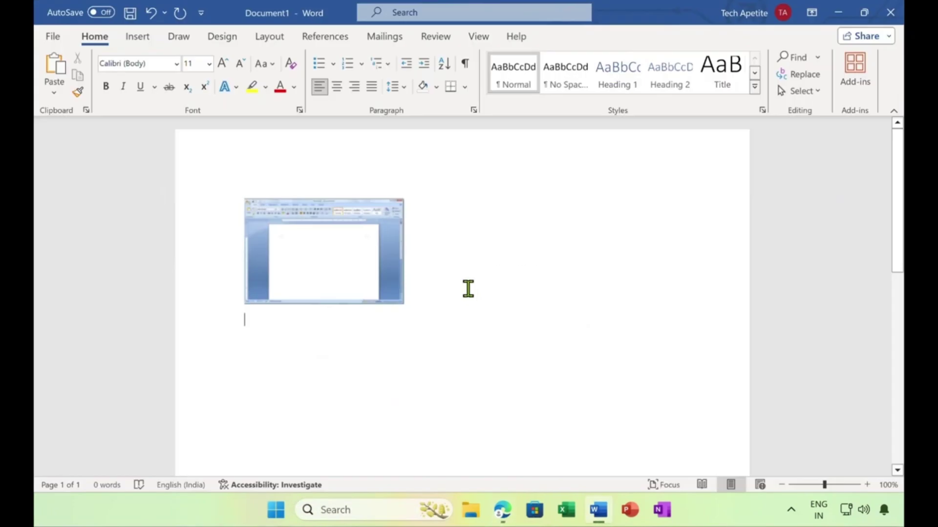
Paste the "Commercial versions of Word" paragraph from clipboard history below the image, followed by the "Microsoft Word is a word processor" paragraph after a blank line
{"action": "key", "text": "super+v"}
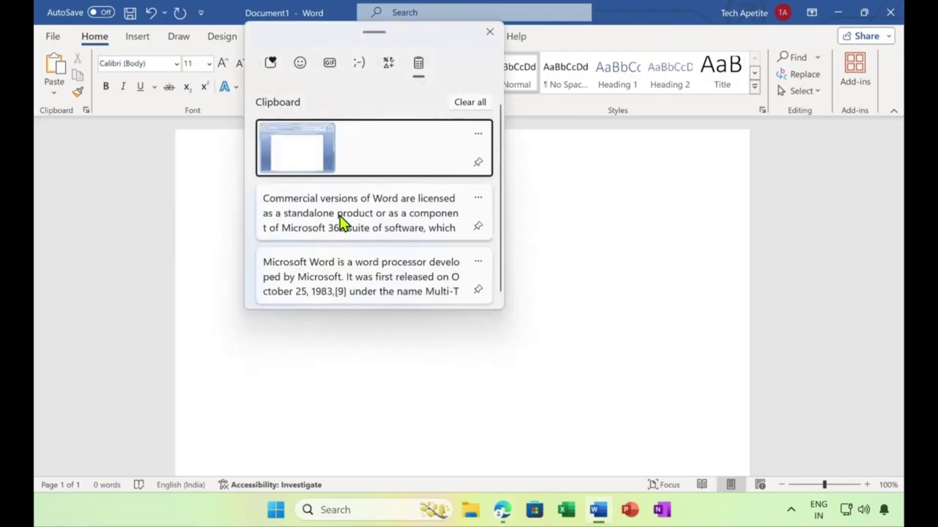
{"action": "left_click", "coordinate": [360, 220]}
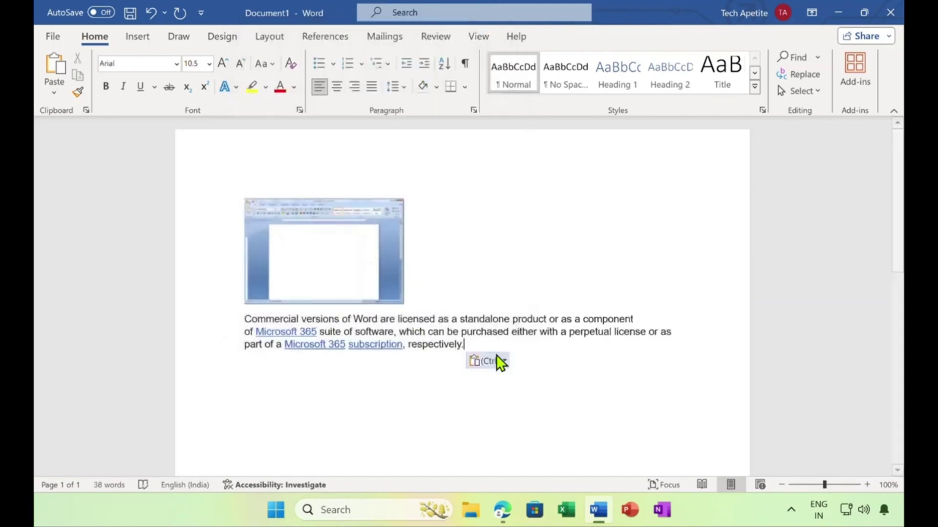
{"action": "key", "text": "Return"}
{"action": "key", "text": "Return"}
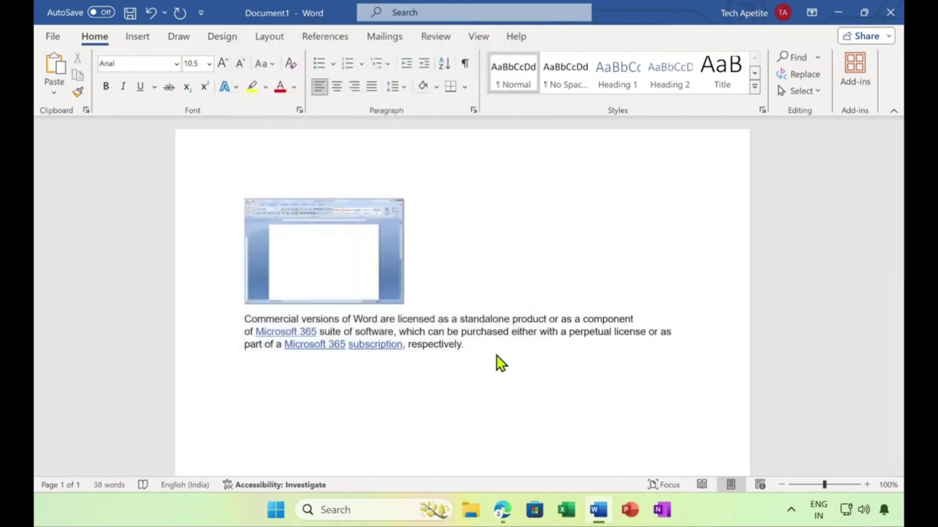
{"action": "key", "text": "super+v"}
{"action": "left_click", "coordinate": [418, 342]}
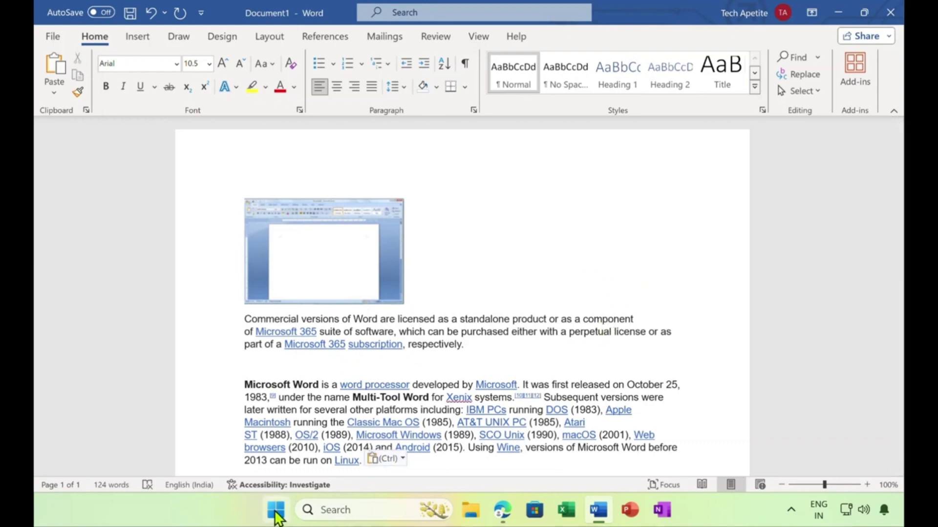
Turn off clipboard history in the Windows system settings, then close Settings
{"action": "left_click", "coordinate": [276, 513]}
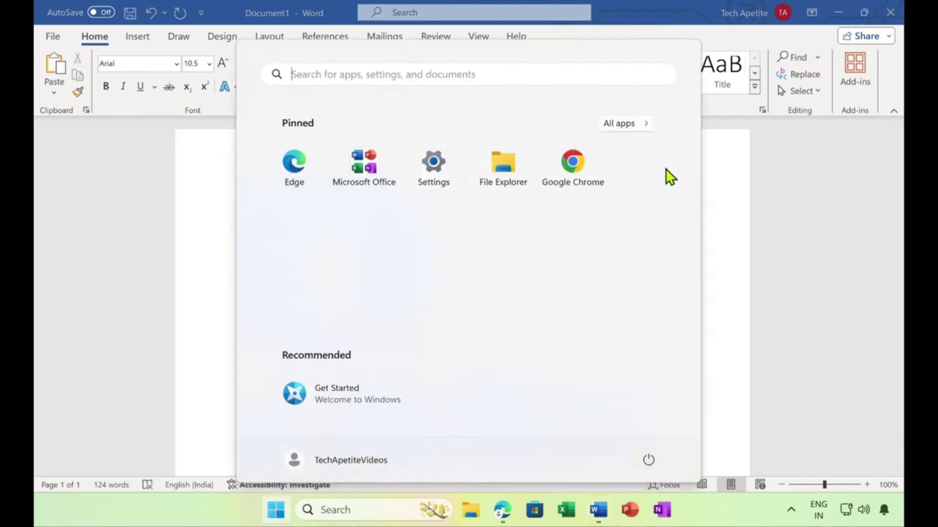
{"action": "left_click", "coordinate": [767, 223]}
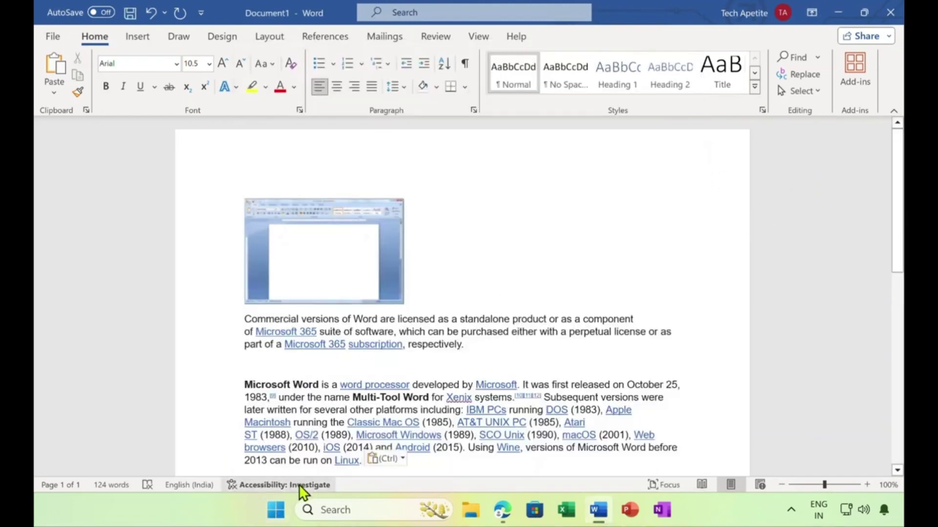
{"action": "left_click", "coordinate": [276, 510]}
{"action": "left_click", "coordinate": [436, 166]}
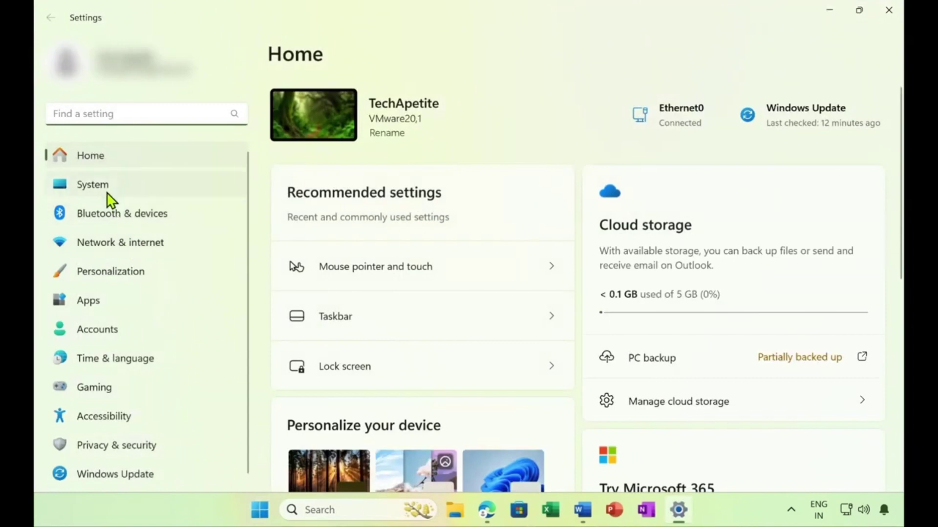
{"action": "left_click", "coordinate": [107, 193]}
{"action": "scroll", "coordinate": [450, 234], "scroll_direction": "down", "scroll_amount": 3}
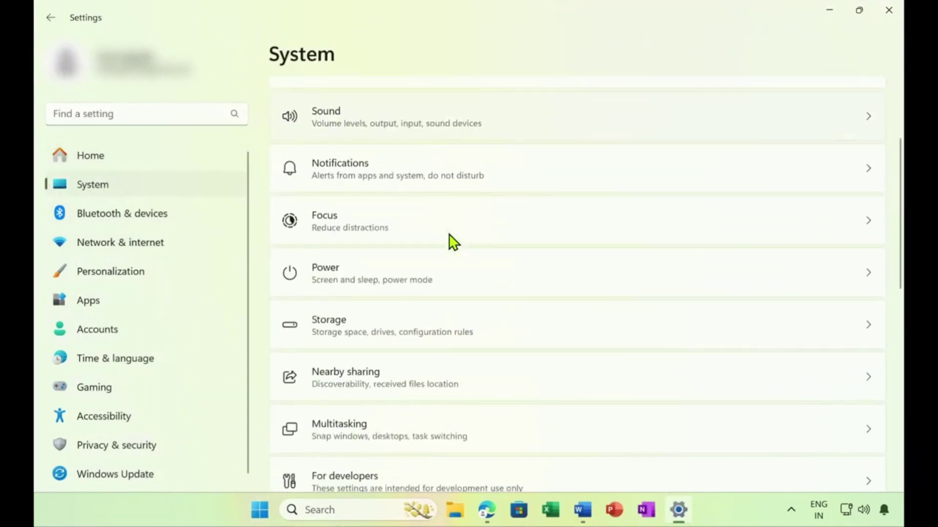
{"action": "scroll", "coordinate": [453, 242], "scroll_direction": "down", "scroll_amount": 8}
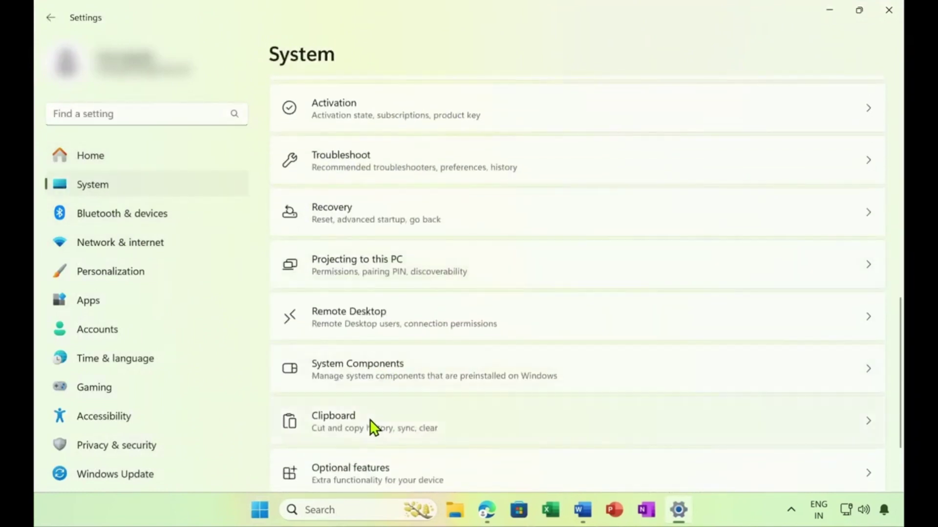
{"action": "left_click", "coordinate": [383, 429]}
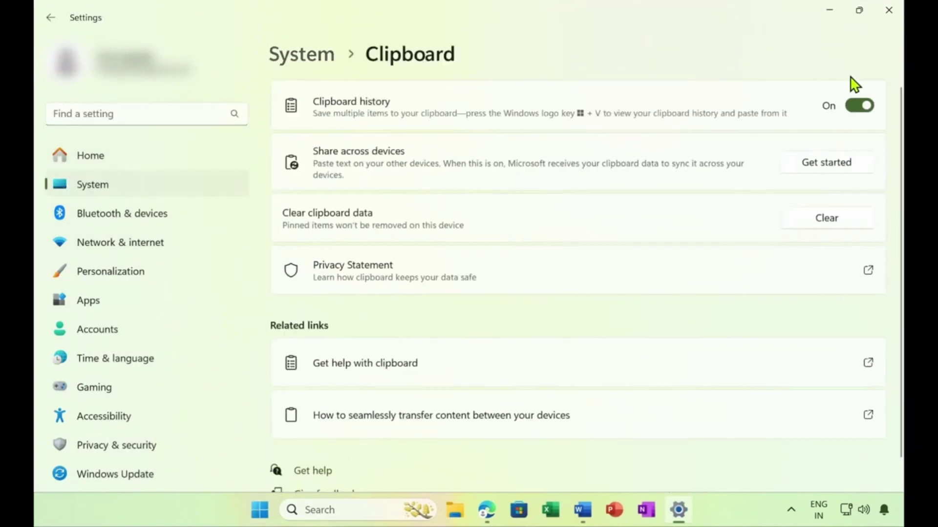
{"action": "left_click", "coordinate": [858, 107]}
{"action": "left_click", "coordinate": [888, 9]}
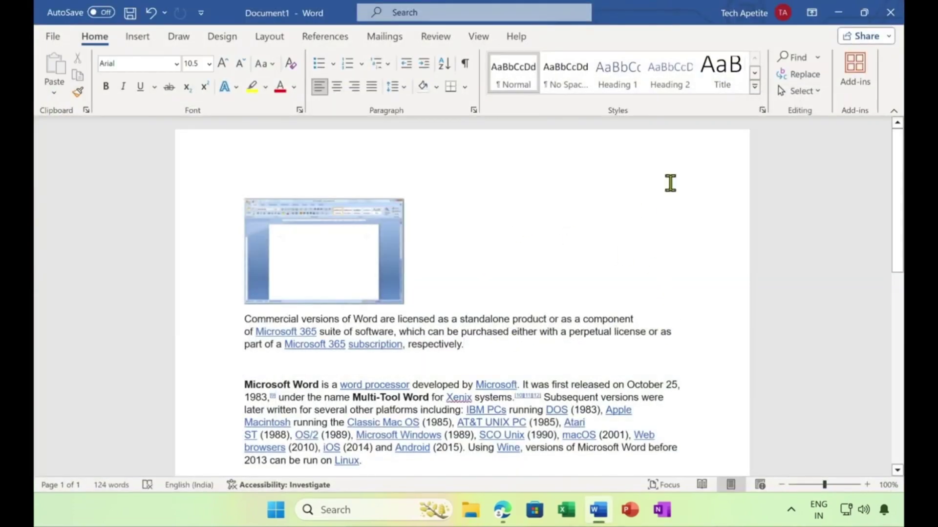
Open the clipboard over the Word document, turn clipboard history back on from there, and close it
{"action": "key", "text": "super+v"}
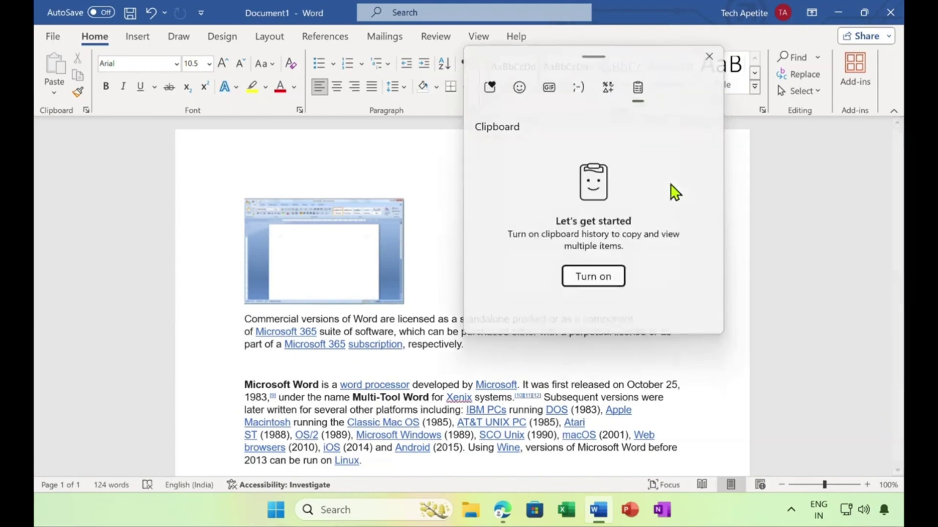
{"action": "left_click", "coordinate": [606, 279]}
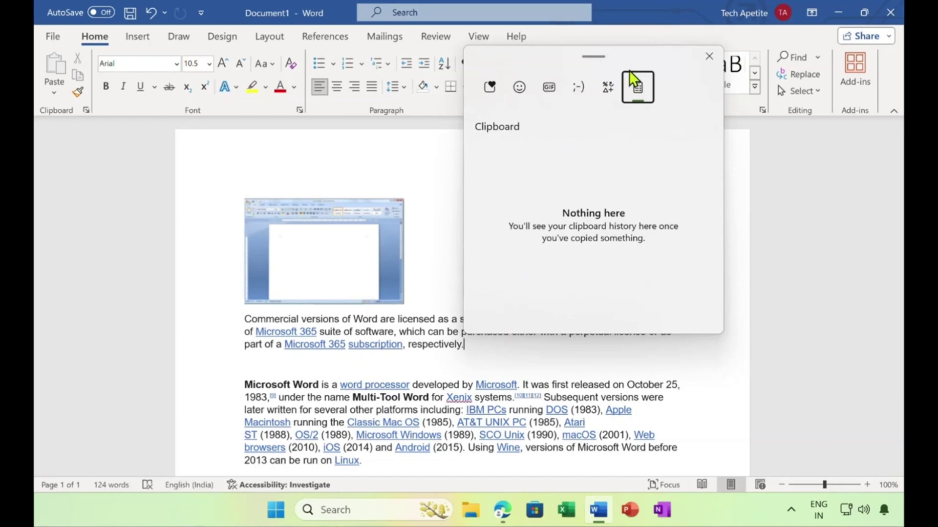
{"action": "left_click_drag", "start_coordinate": [565, 59], "coordinate": [648, 182]}
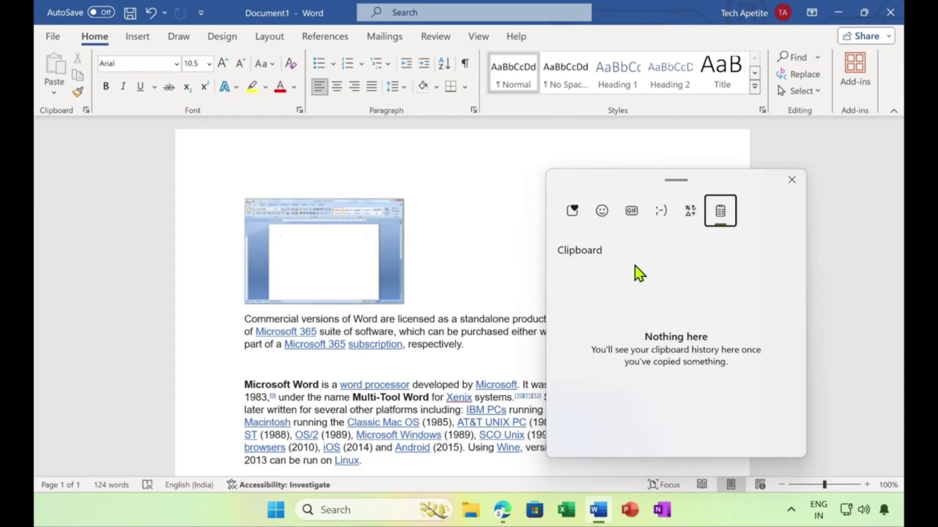
{"action": "left_click", "coordinate": [791, 180]}
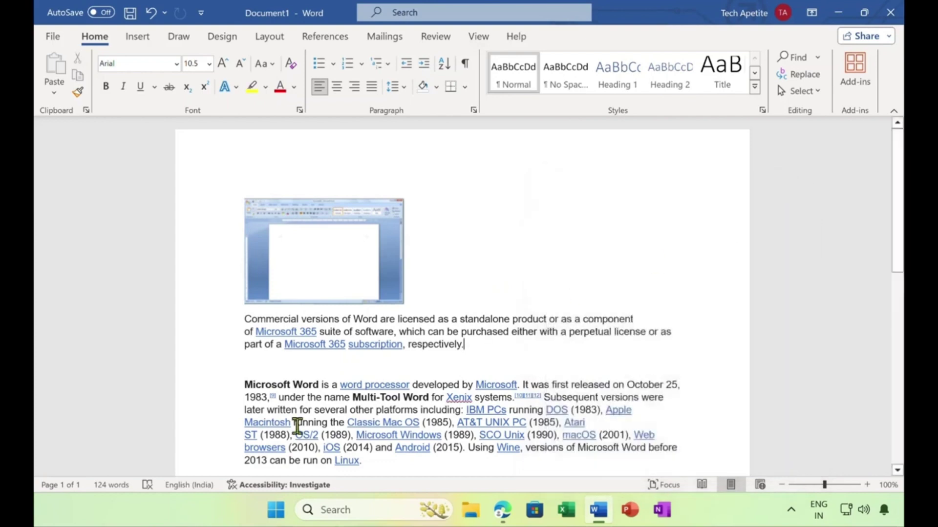